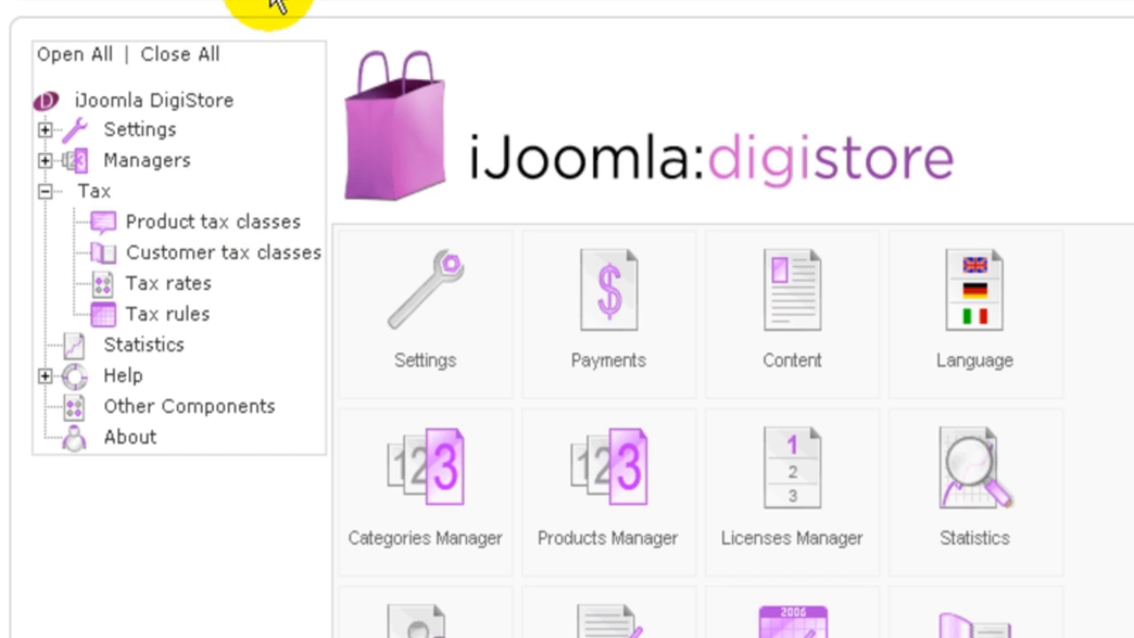
- Create a published product tax class named "new tax class" and save it
click(209, 235)
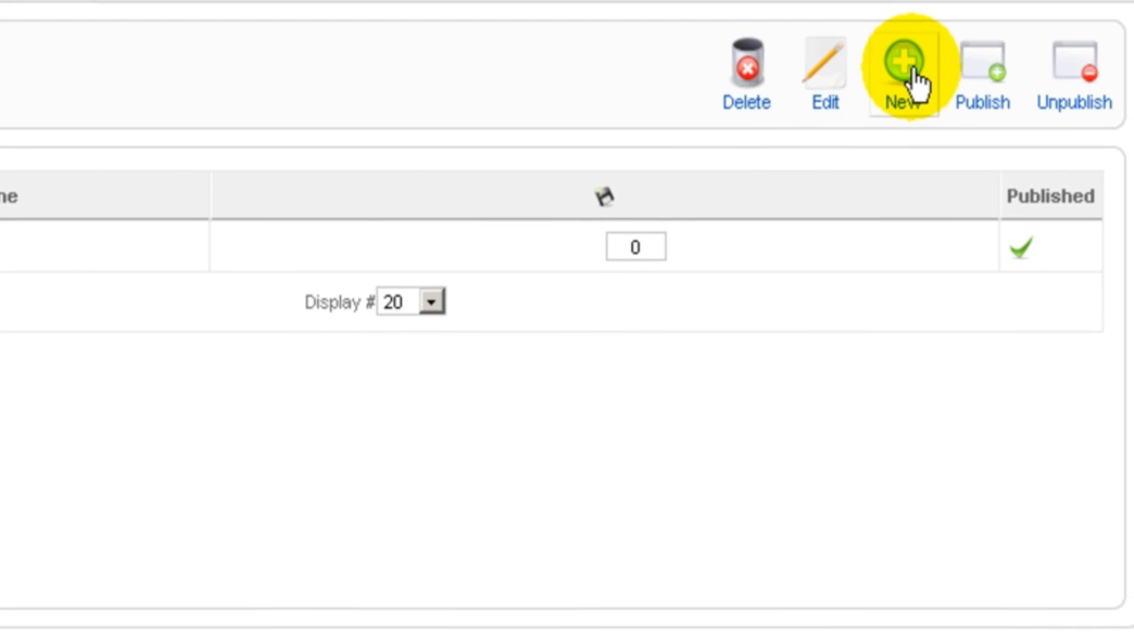
click(911, 69)
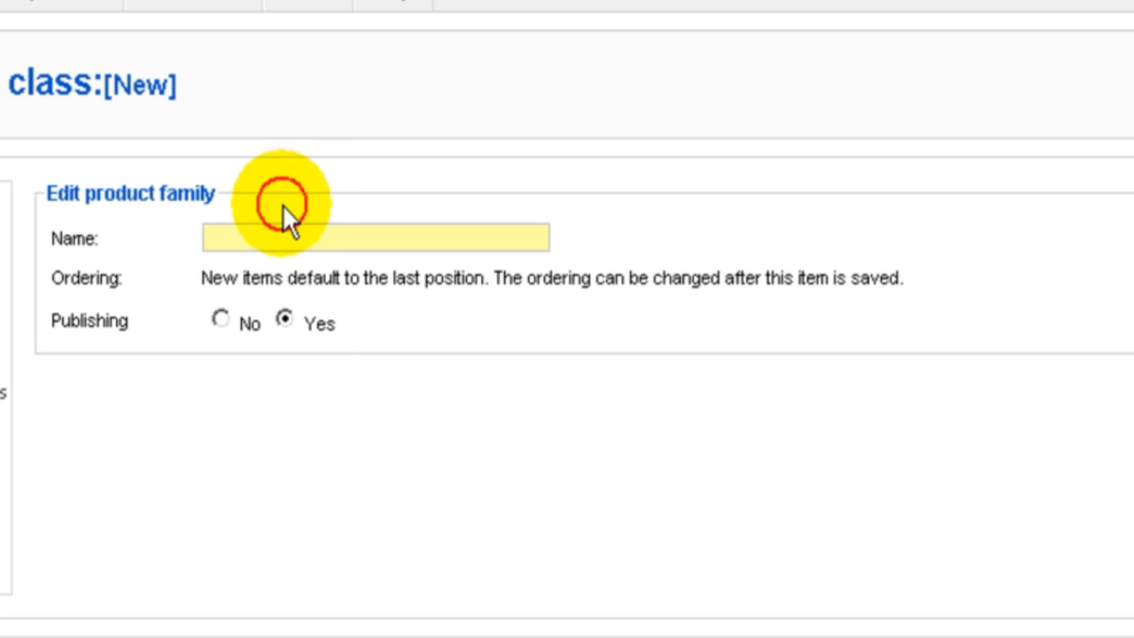
click(279, 228)
text(new tax)
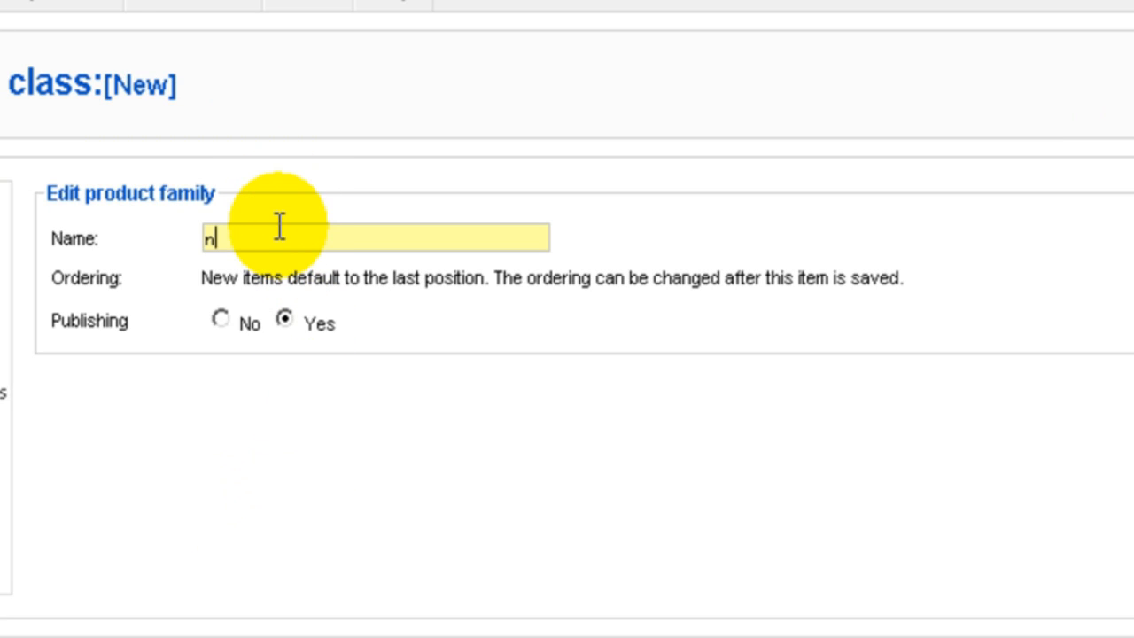
text( class)
click(1028, 78)
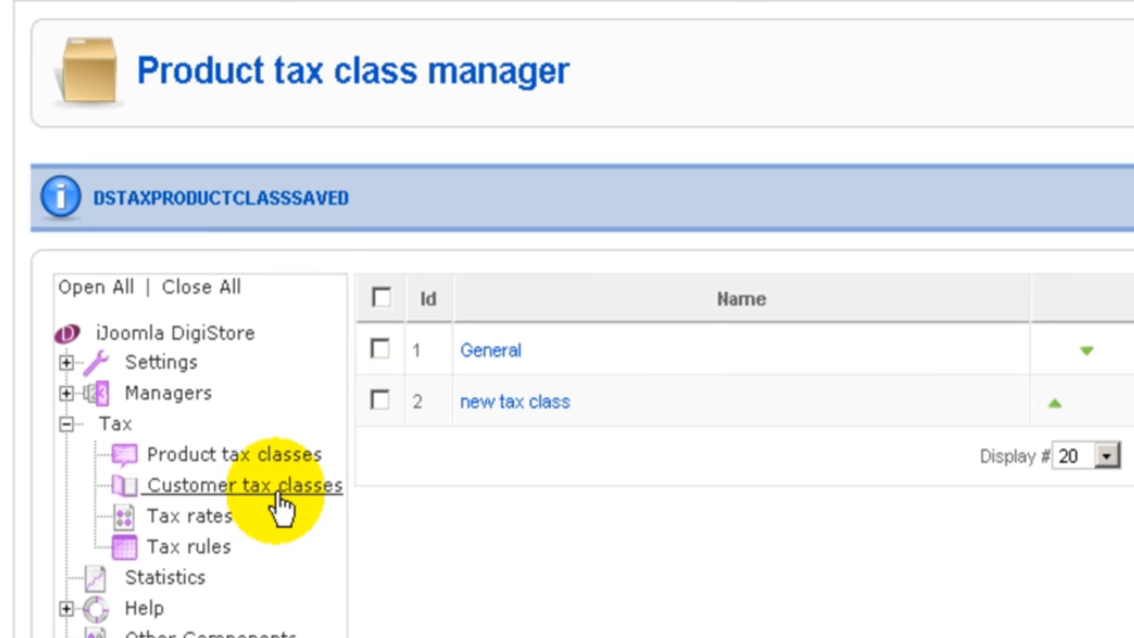
- View the customer tax classes, and set Customer Tax Class in the general settings to allow customers to choose
click(282, 503)
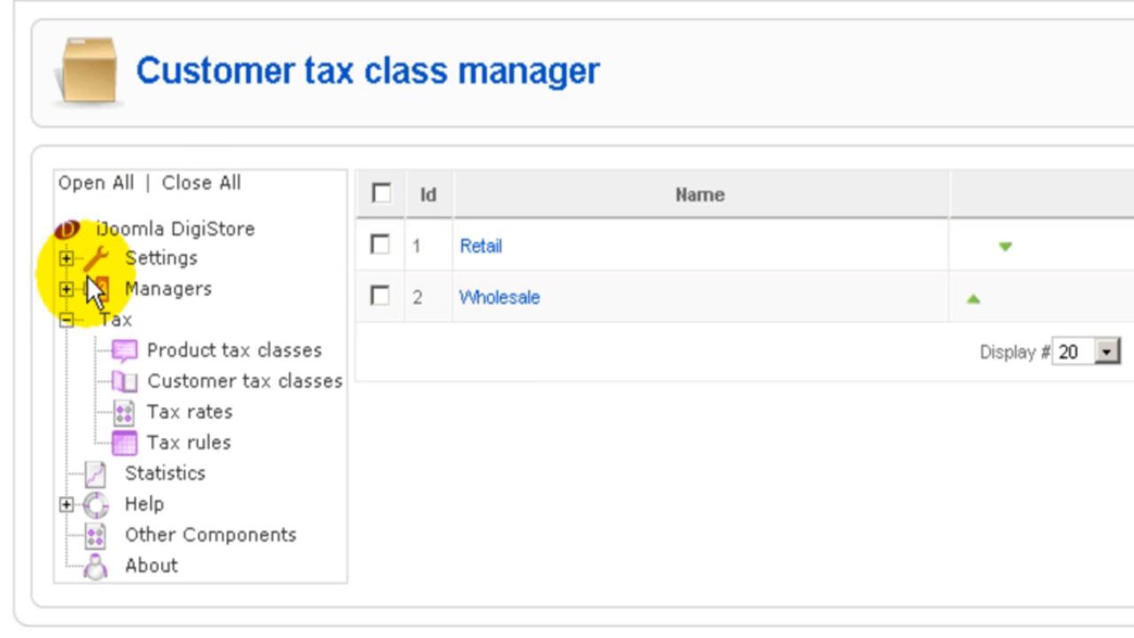
click(67, 258)
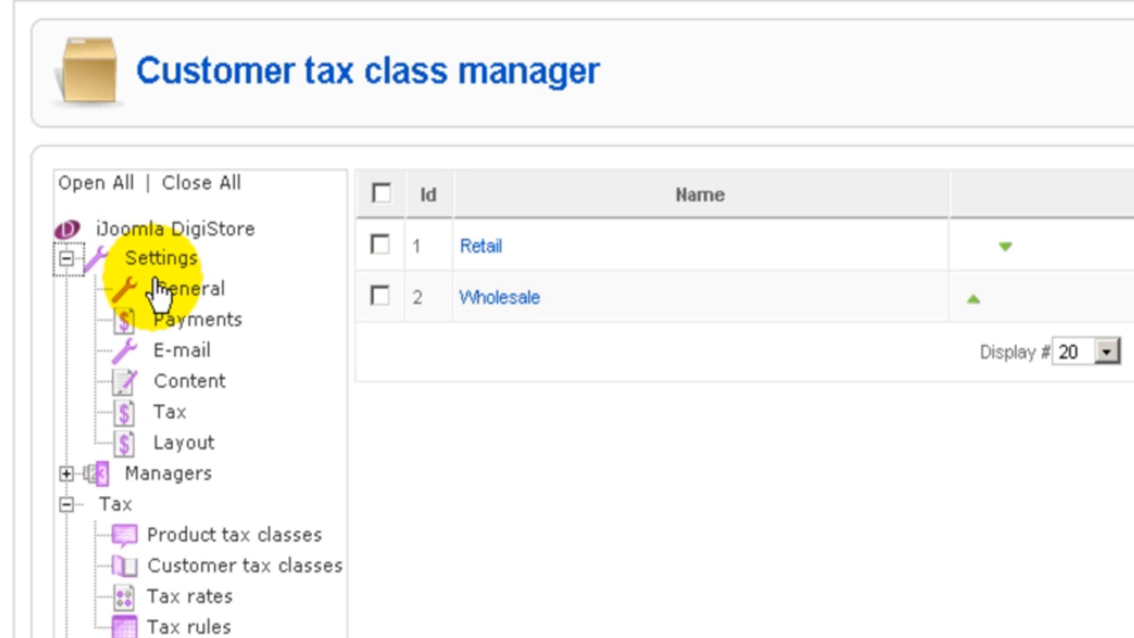
click(151, 290)
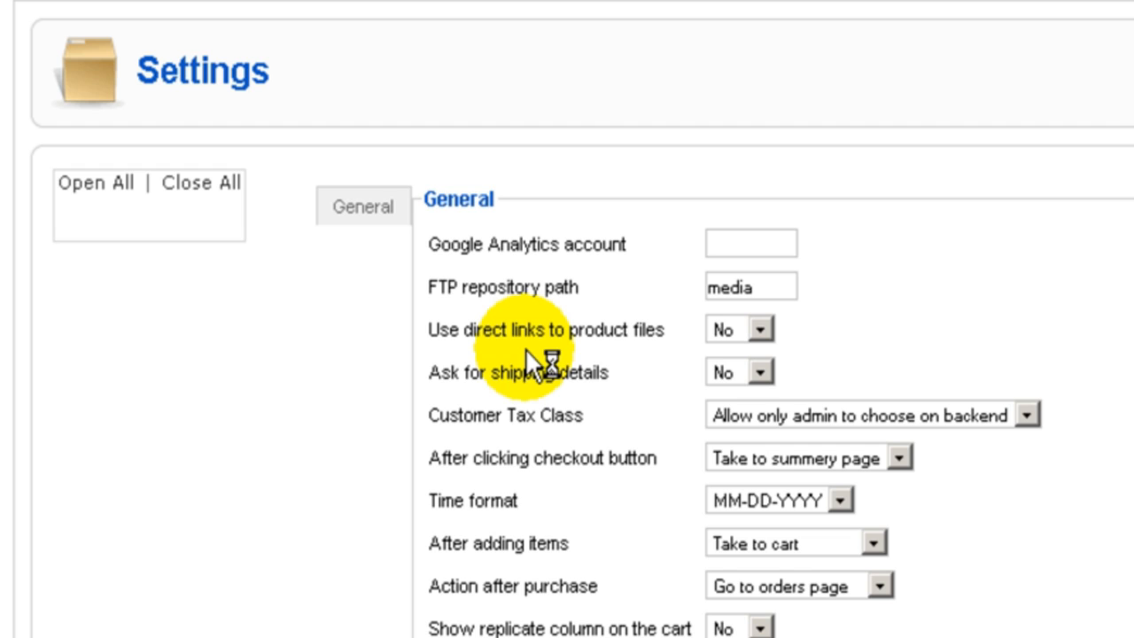
click(779, 414)
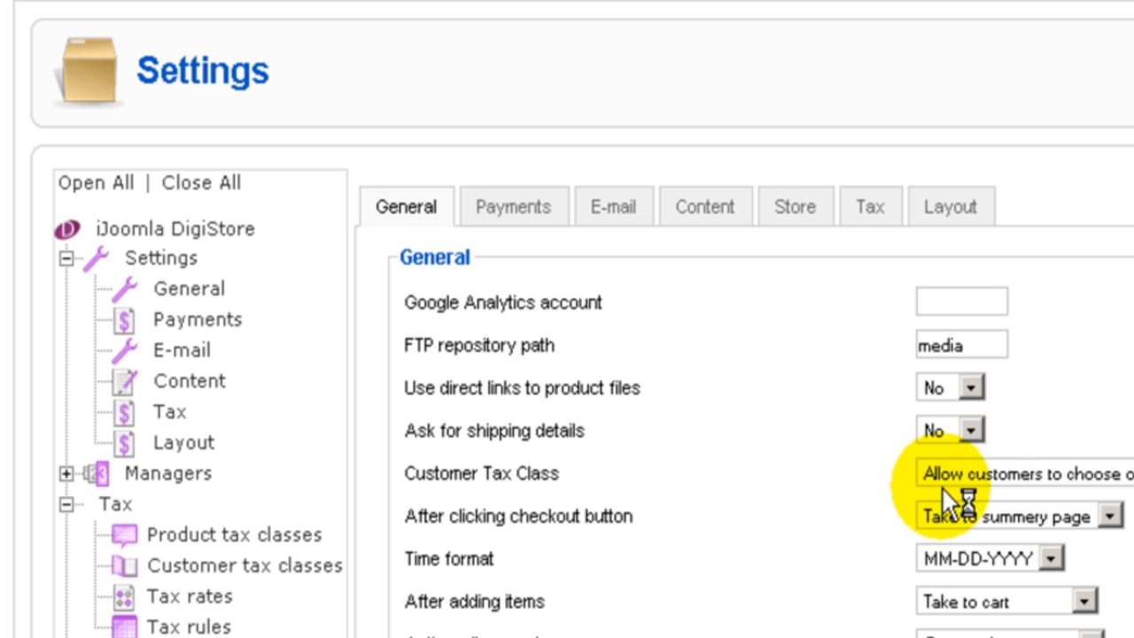
click(977, 480)
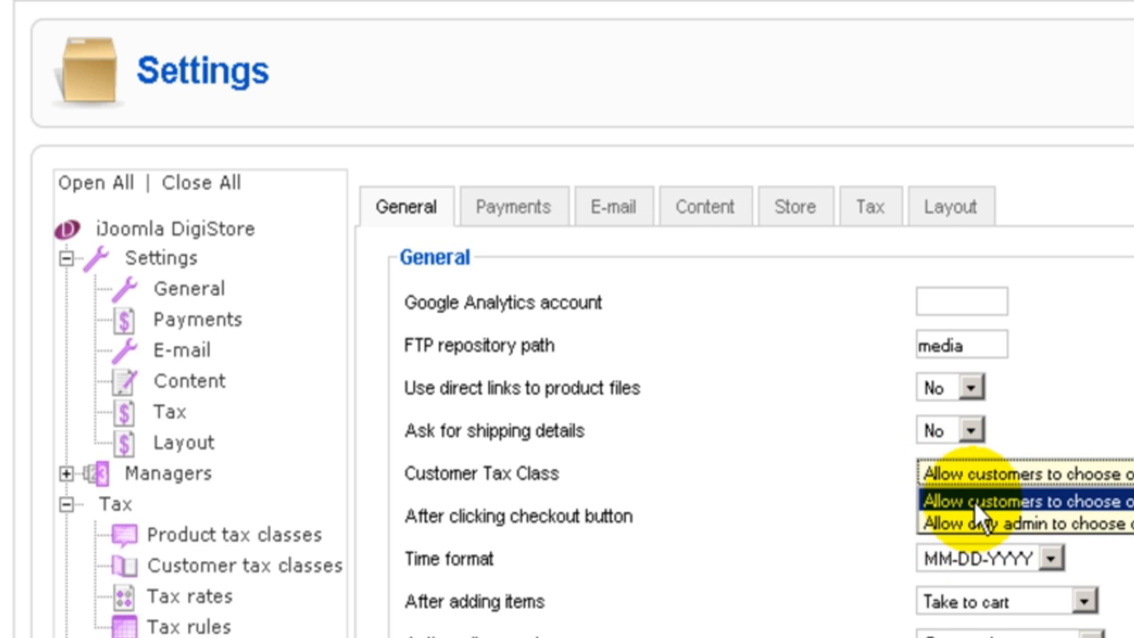
click(1089, 435)
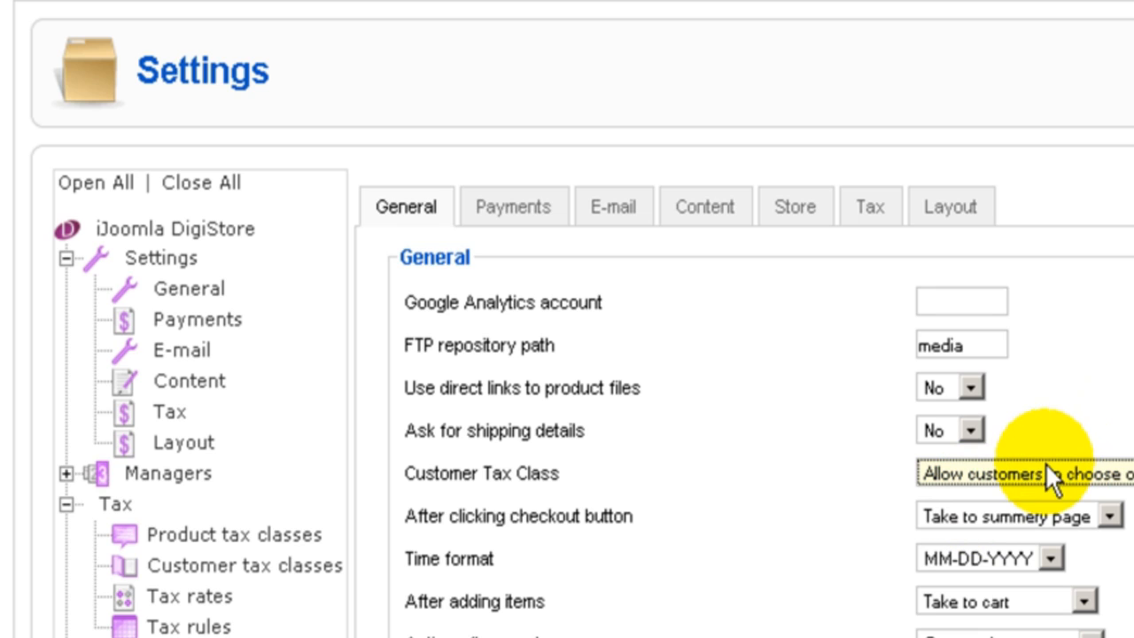
click(1072, 409)
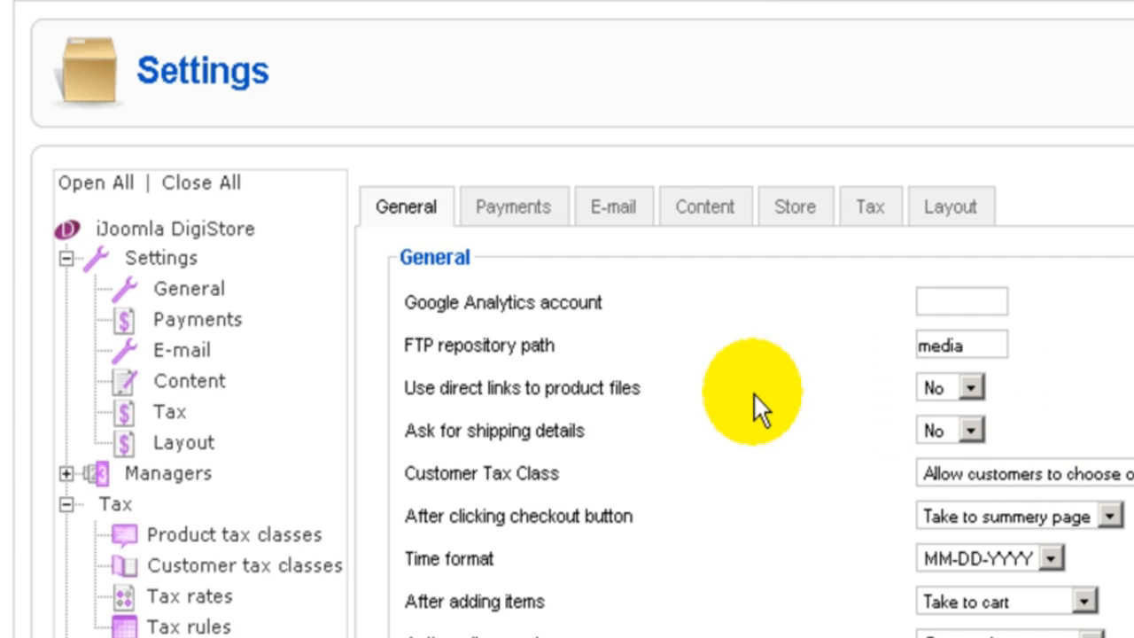
- Open the tax rates manager and look at the file chooser for uploading tax rates, cancelling without picking a file
scroll(755, 395, down, 2)
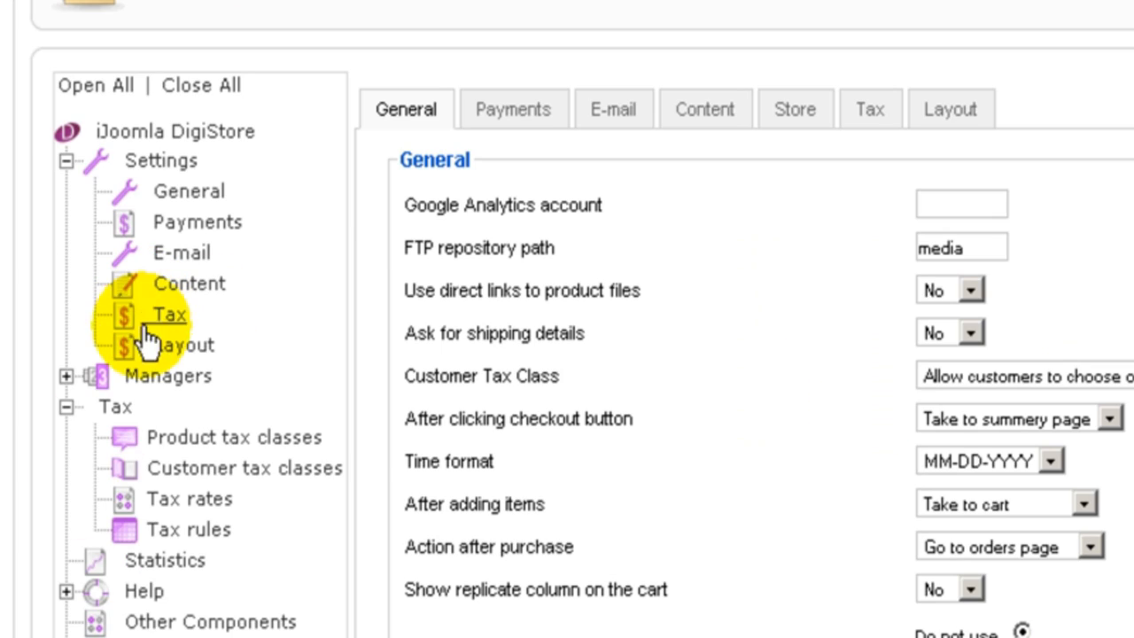
click(66, 376)
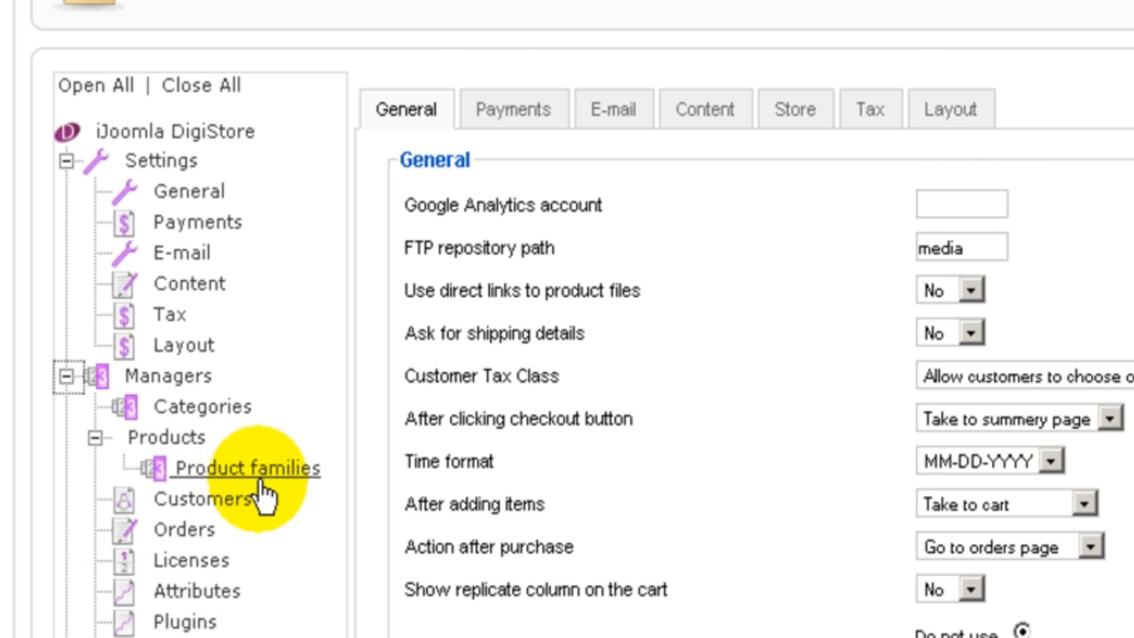
scroll(270, 487, down, 3)
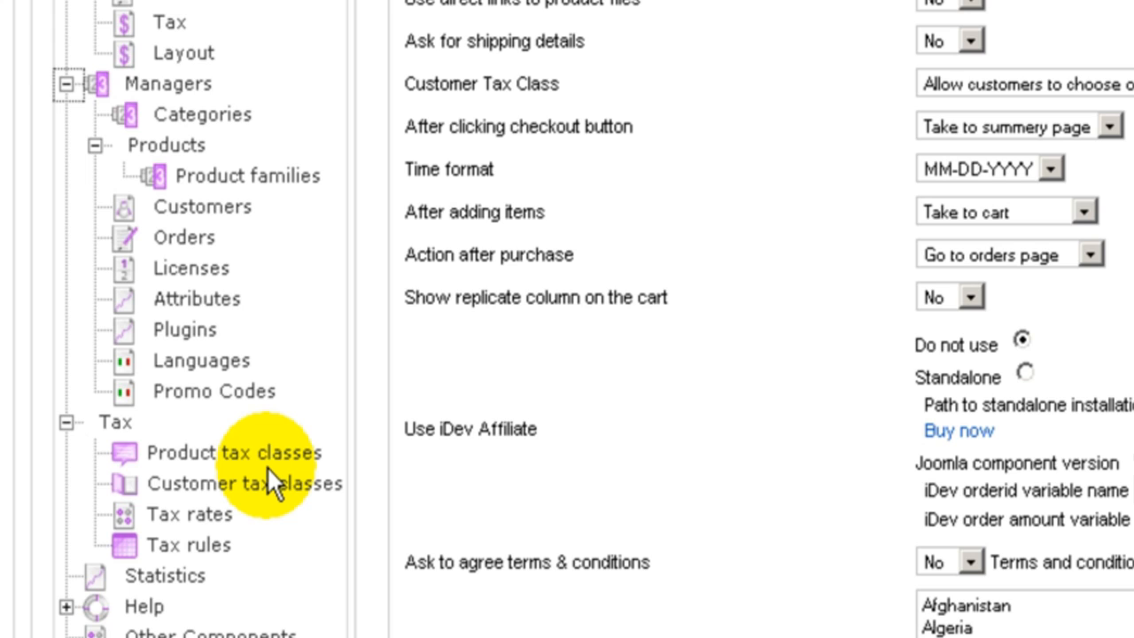
click(202, 527)
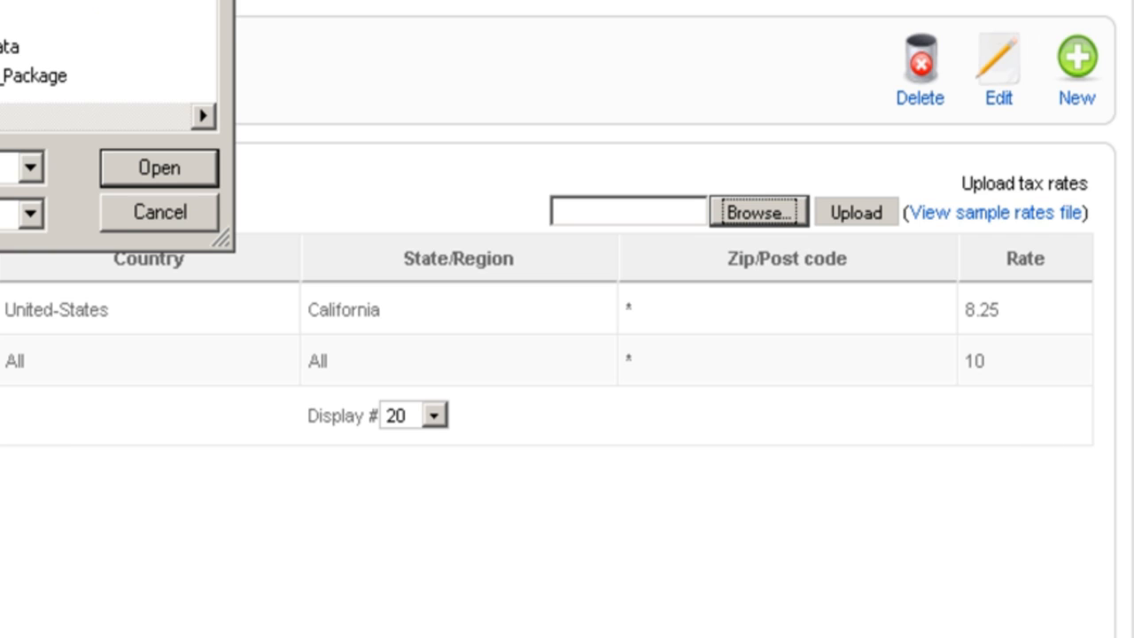
click(160, 213)
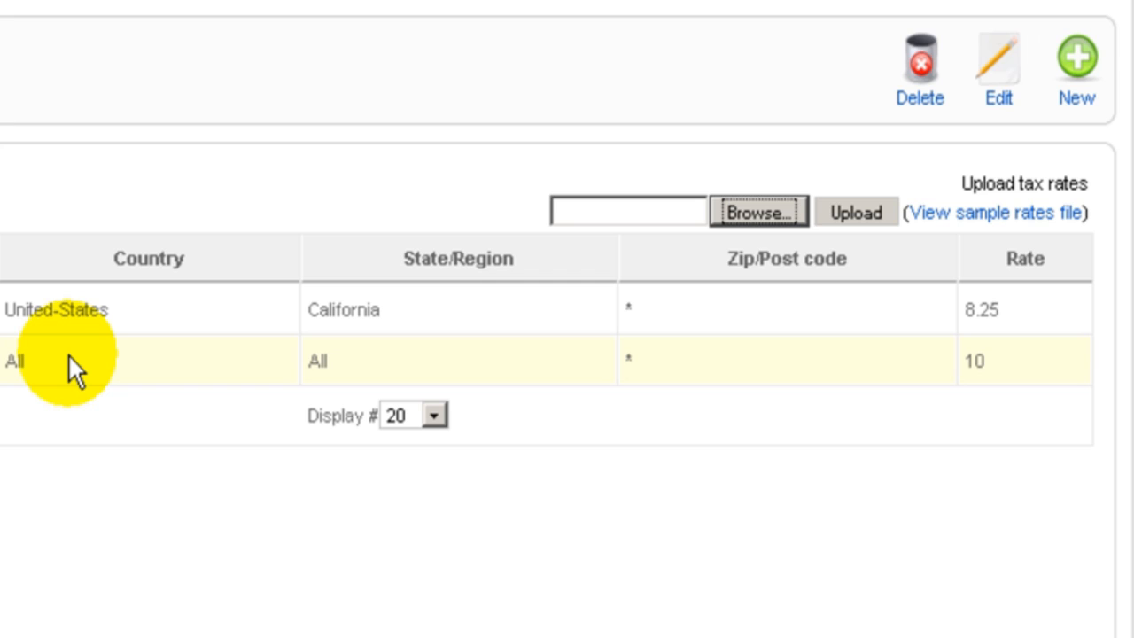
- View the sample tax rates file and close its page
click(957, 213)
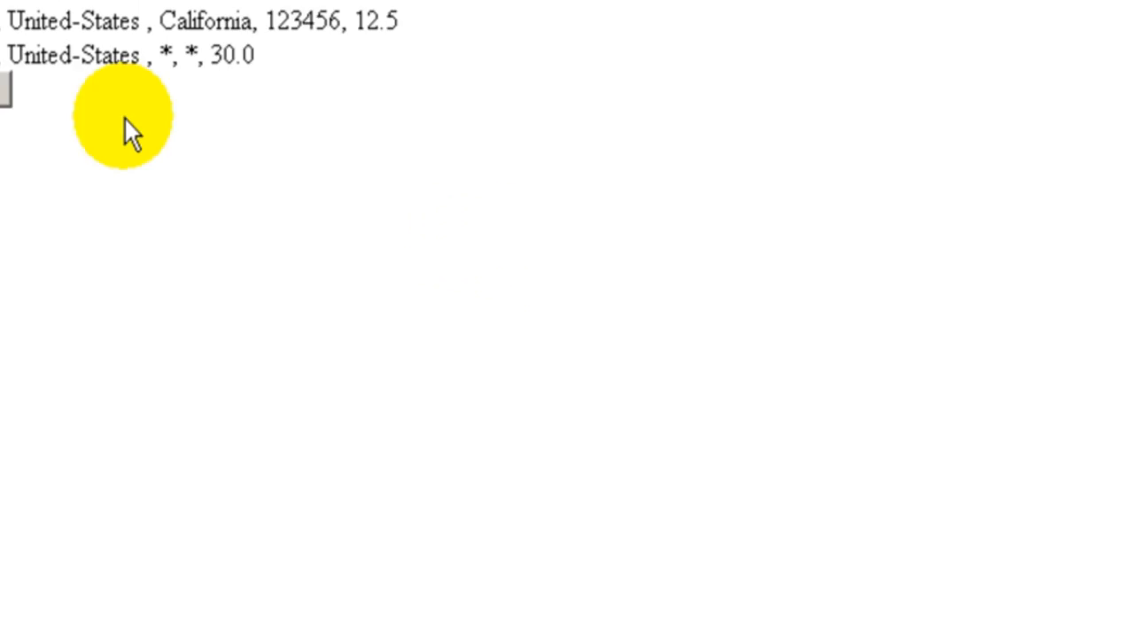
click(74, 120)
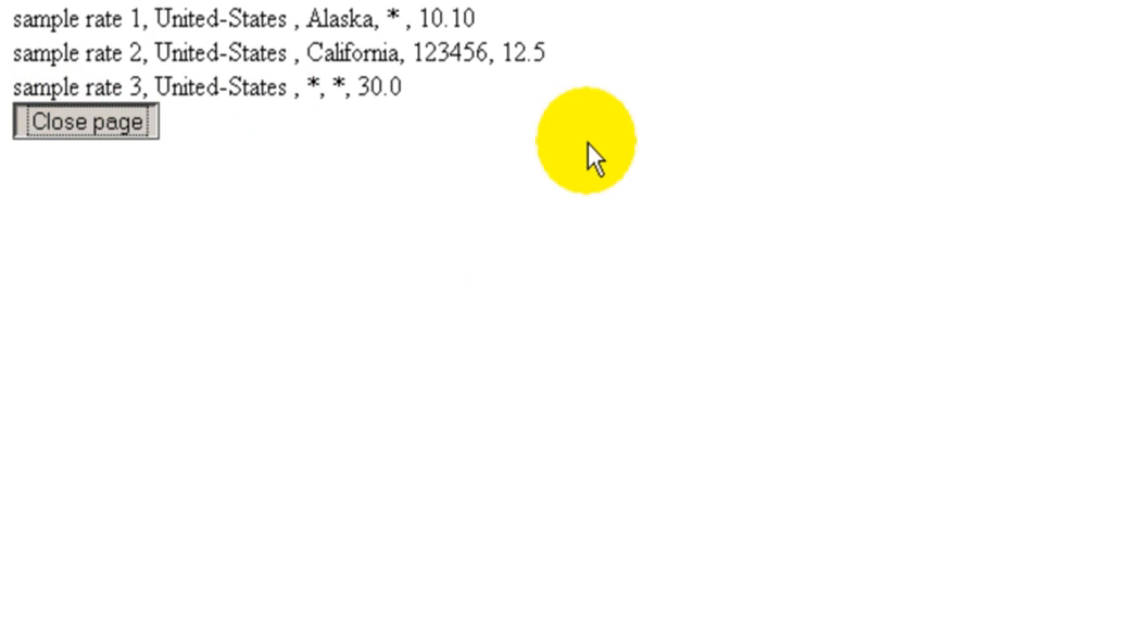
click(1133, 3)
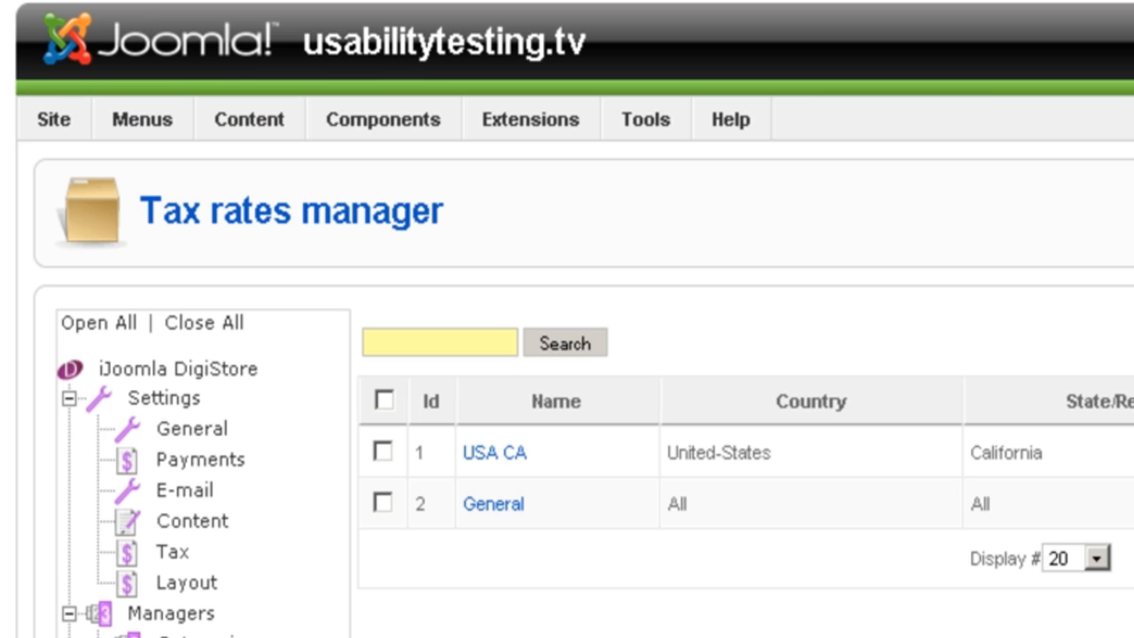
- Open the USA CA tax rate and examine its state, Zip/Post code and rate fields
scroll(777, 460, down, 2)
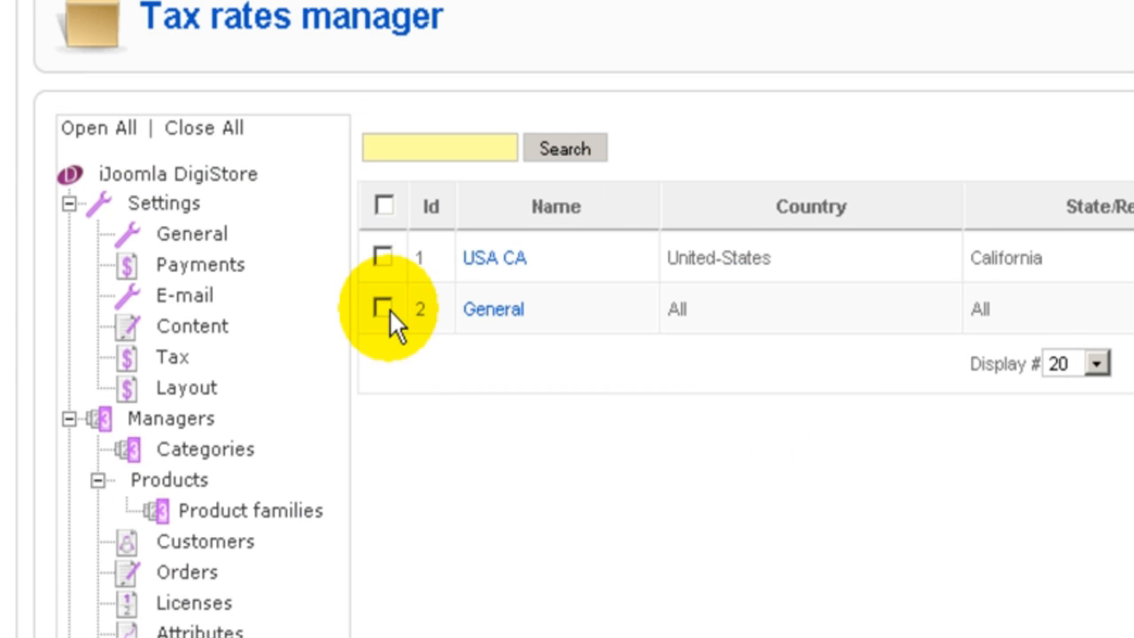
click(495, 266)
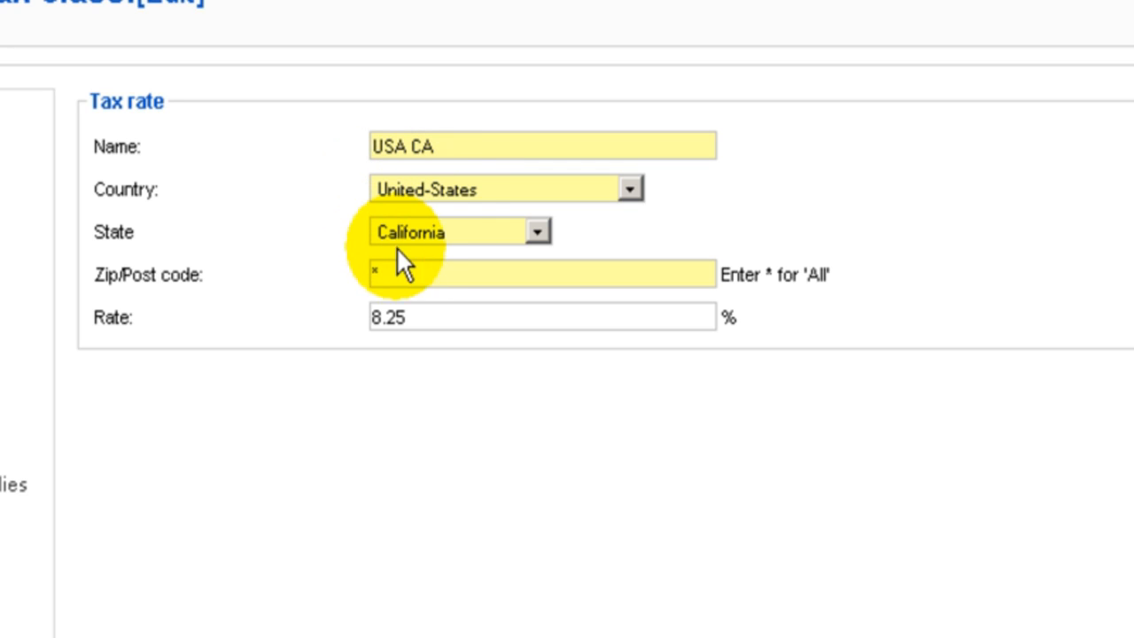
drag(397, 271, 309, 266)
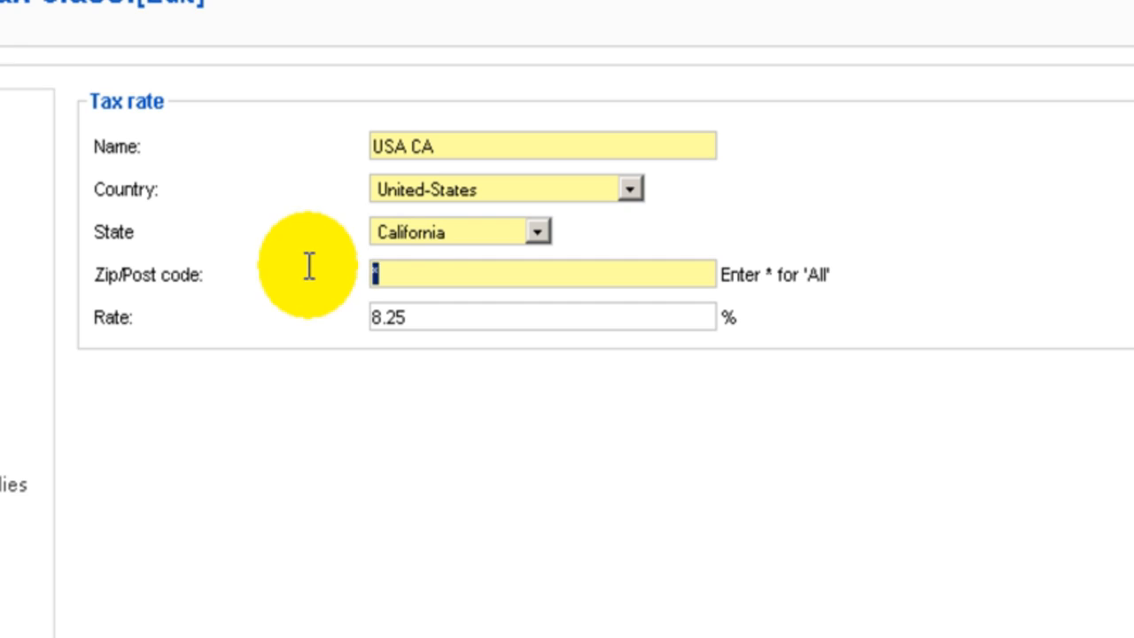
click(405, 278)
drag(405, 278, 316, 268)
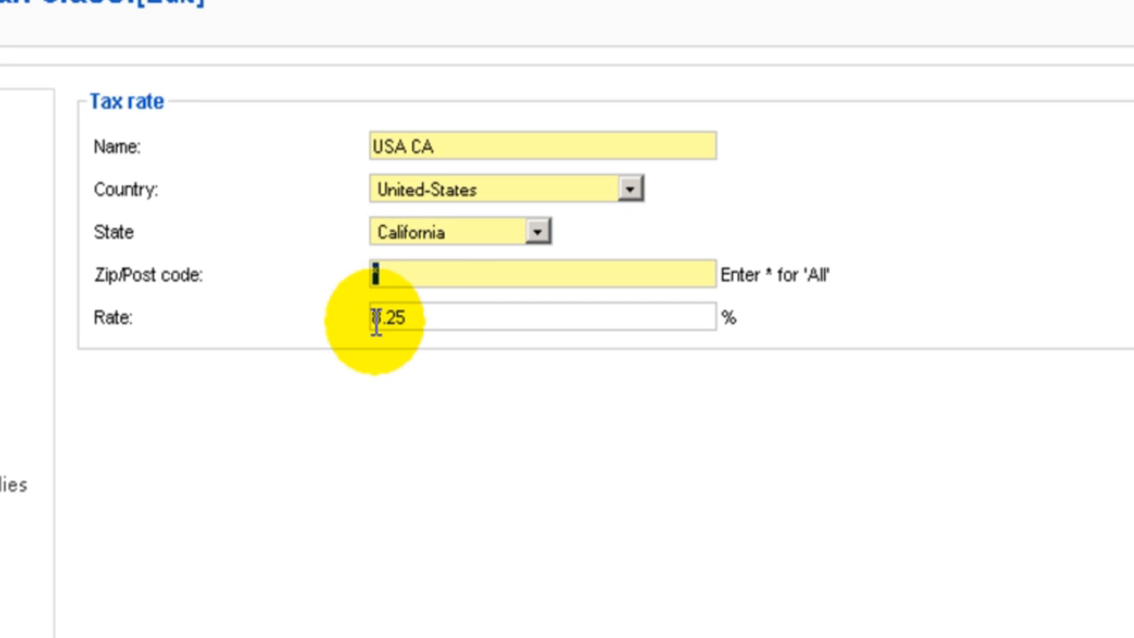
text(8)
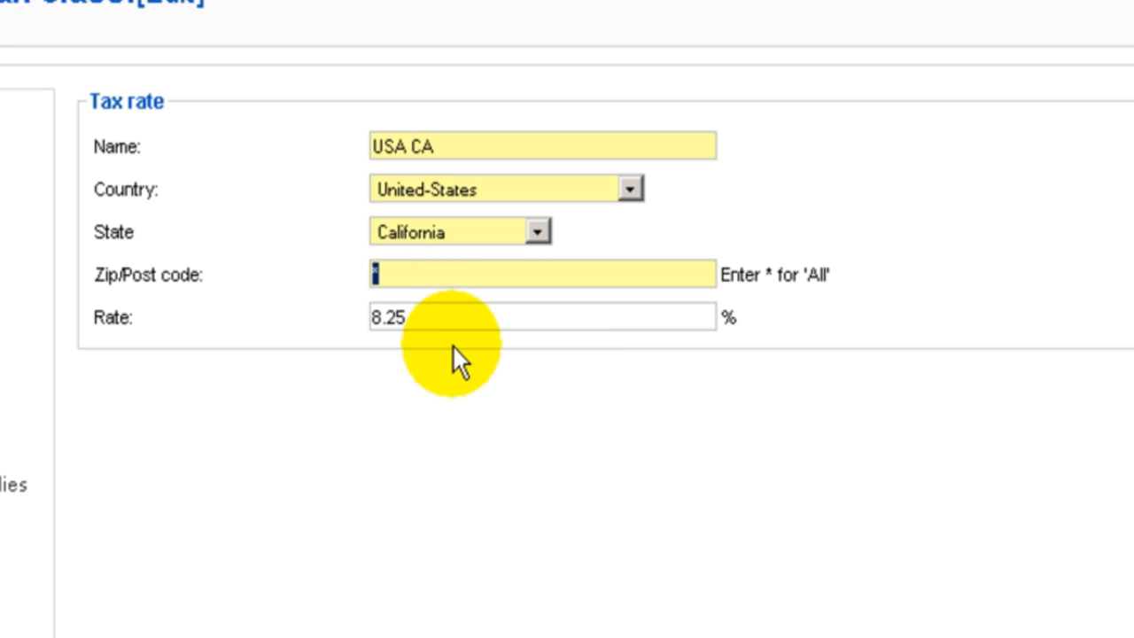
- Open the Retail-General-USA-Software rule from the tax rules manager for editing
scroll(454, 347, down, 1)
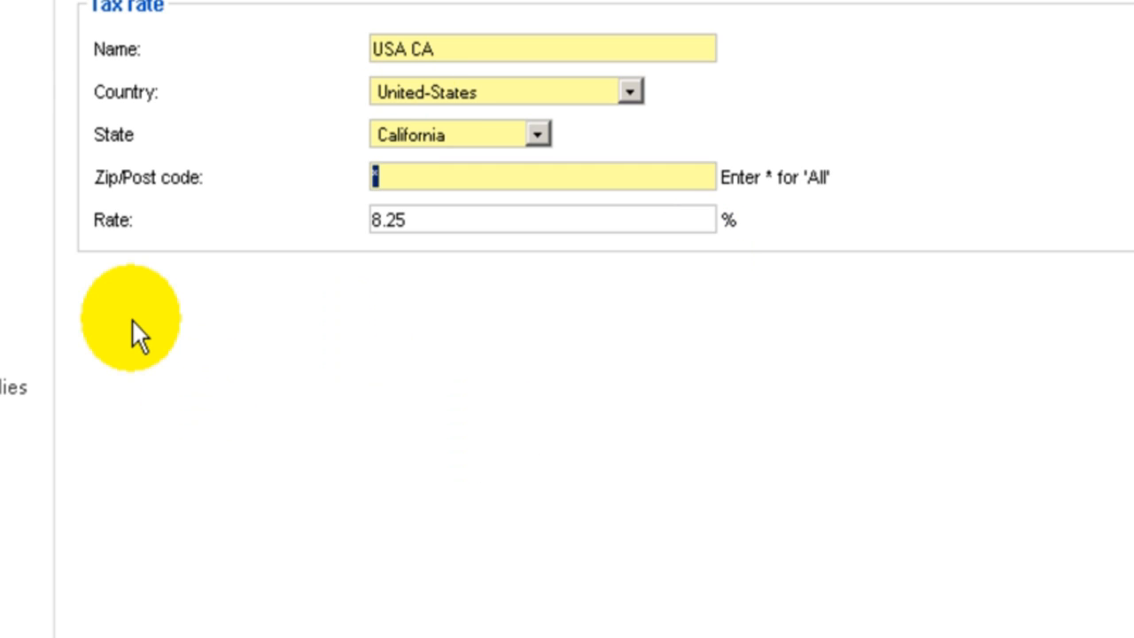
scroll(133, 321, down, 1)
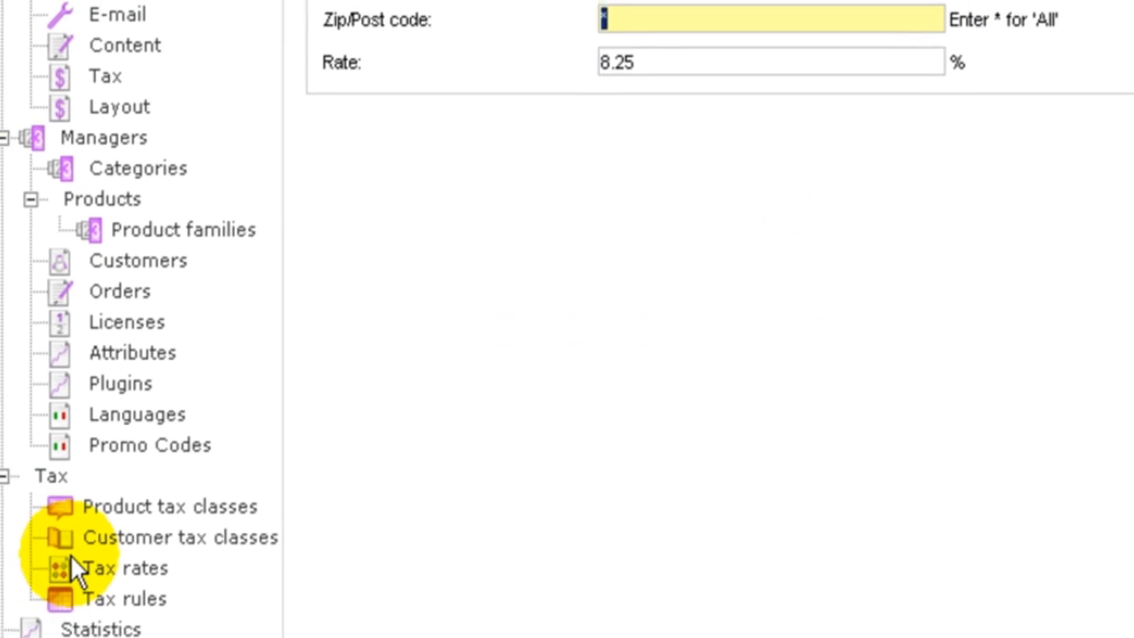
click(175, 607)
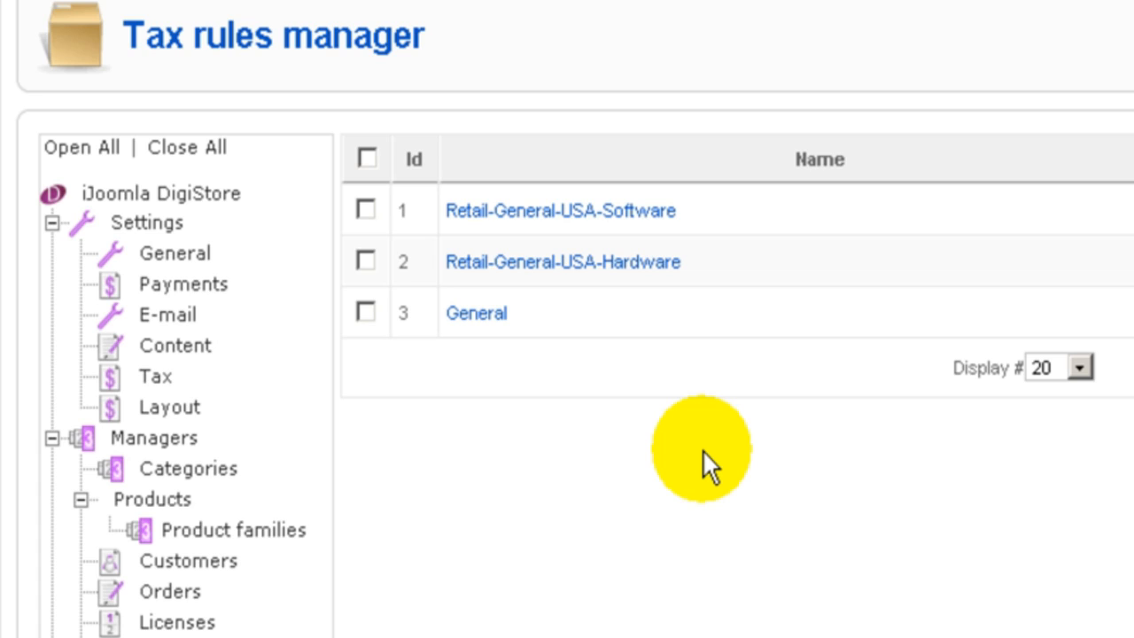
click(539, 215)
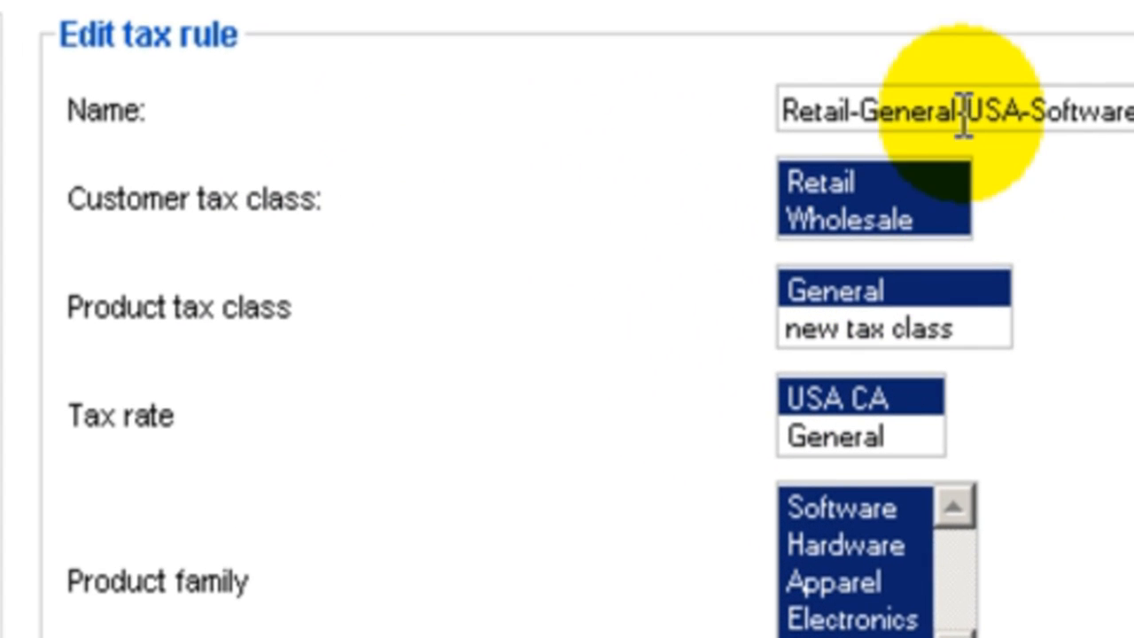
click(964, 115)
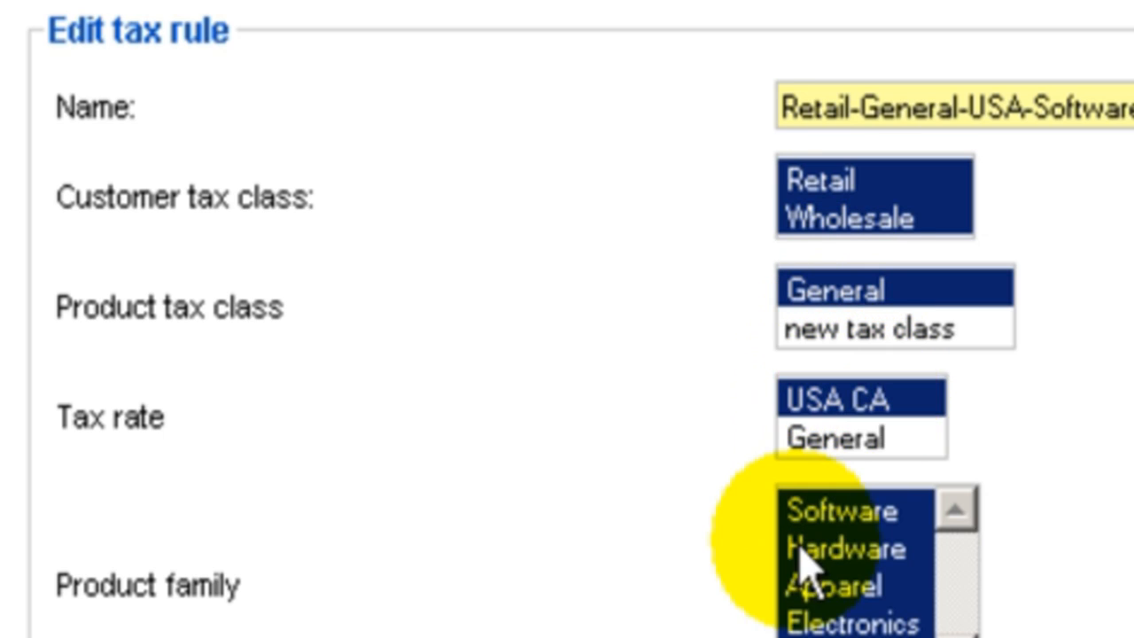
- Select only the Hardware product family and only the Wholesale customer tax class for the tax rule
click(853, 587)
click(874, 558)
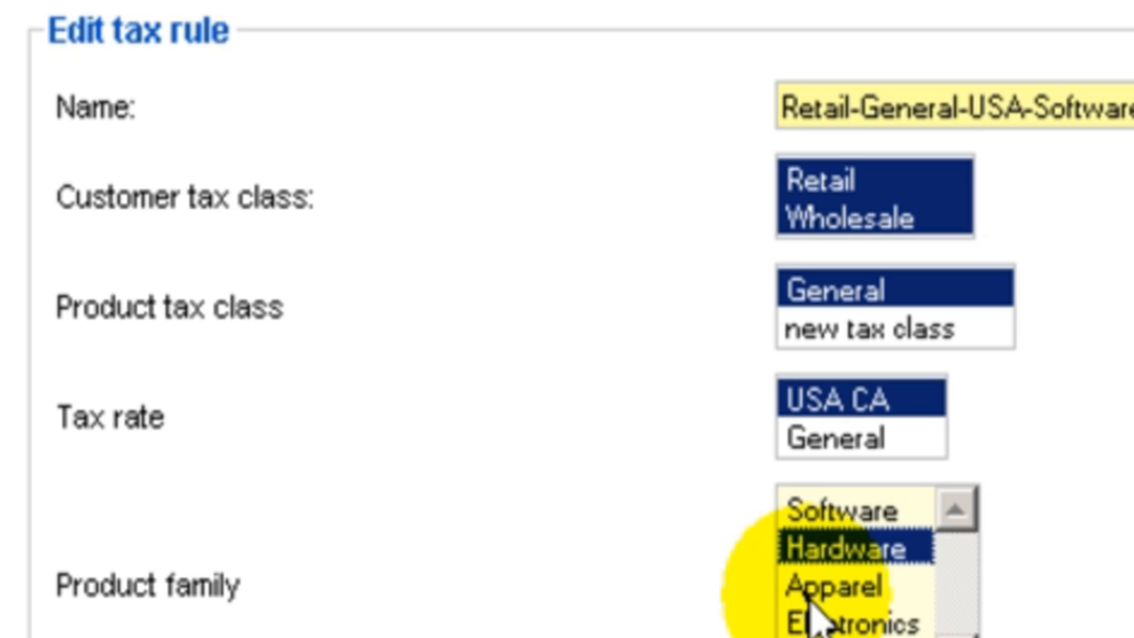
click(819, 219)
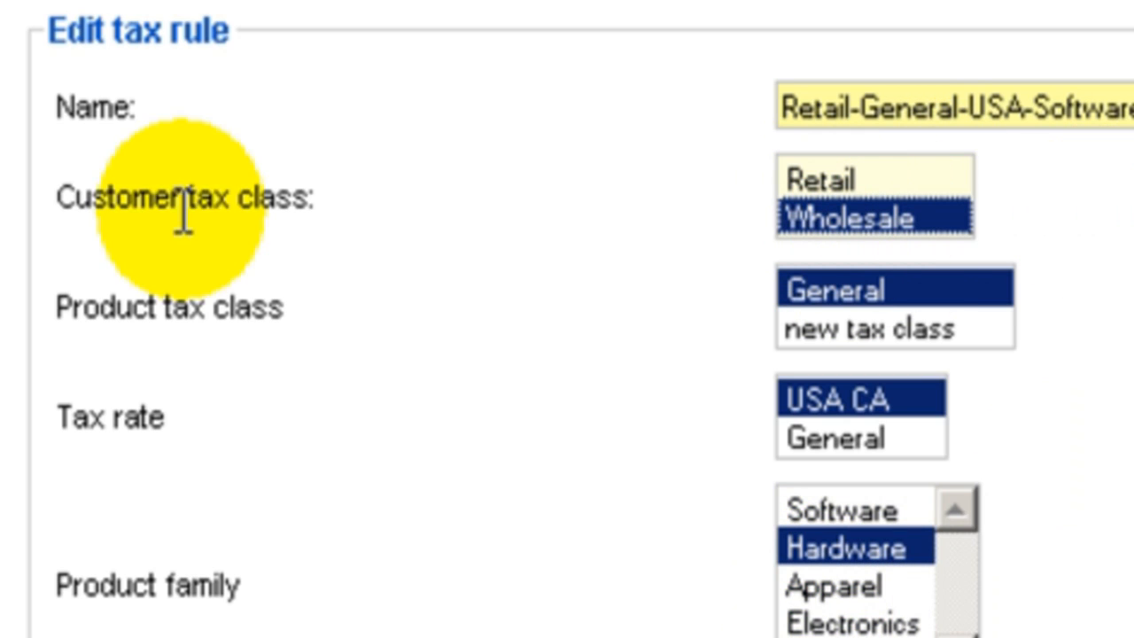
scroll(169, 213, down, 3)
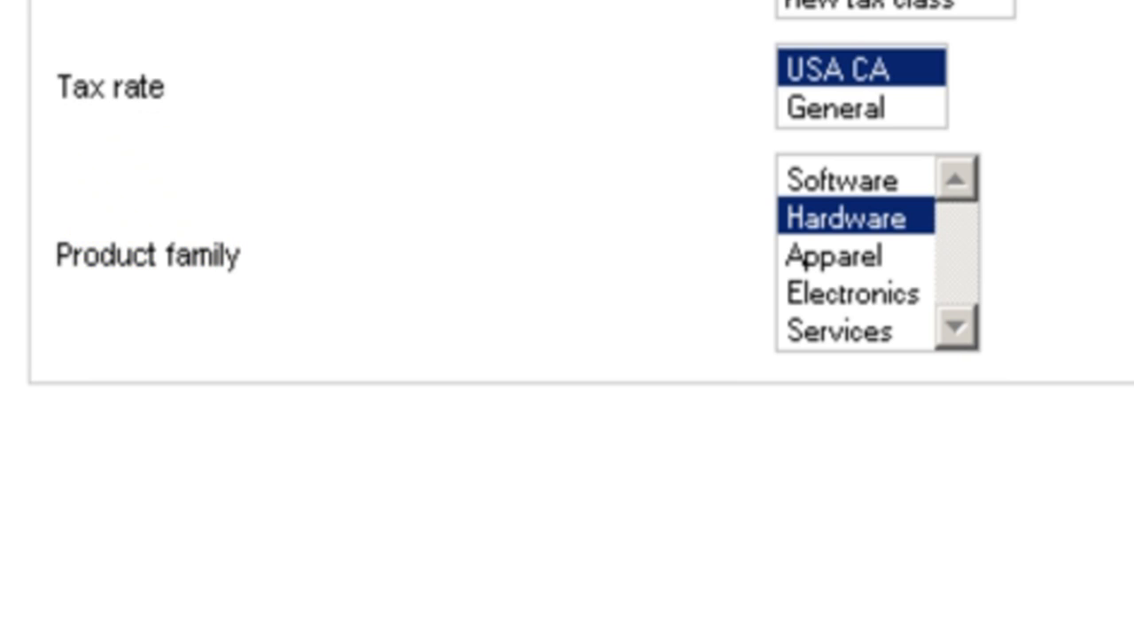